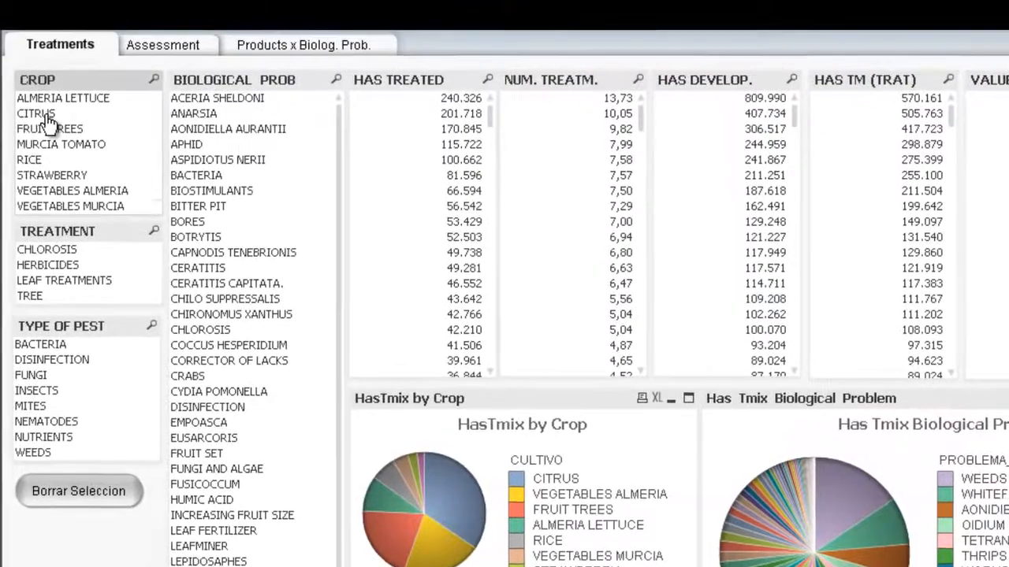
Filter the treatments data by the CITRUS crop to view its pie charts, and clear the selection
left_click(45, 114)
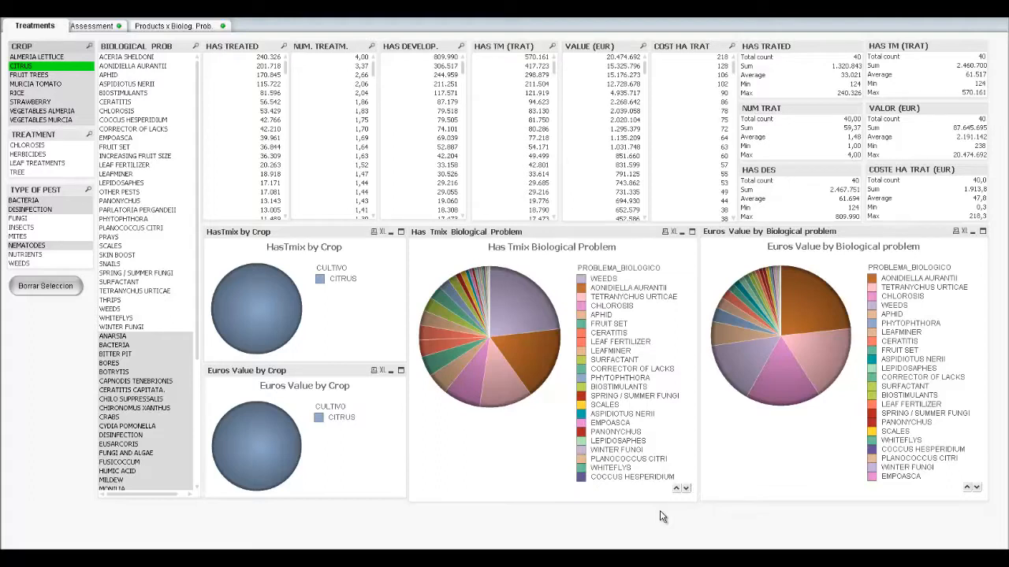
key("ctrl+shift+d")
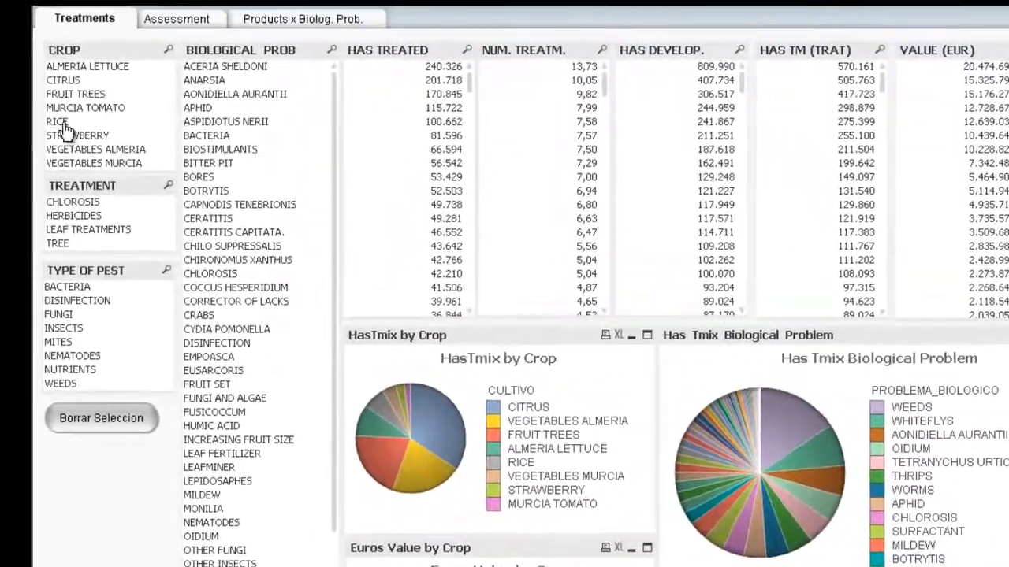
Filter the treatments by the RICE crop and INSECTS pest type, narrow them to the five highest VALUE (EUR) entries, and clear the selections
left_click(59, 116)
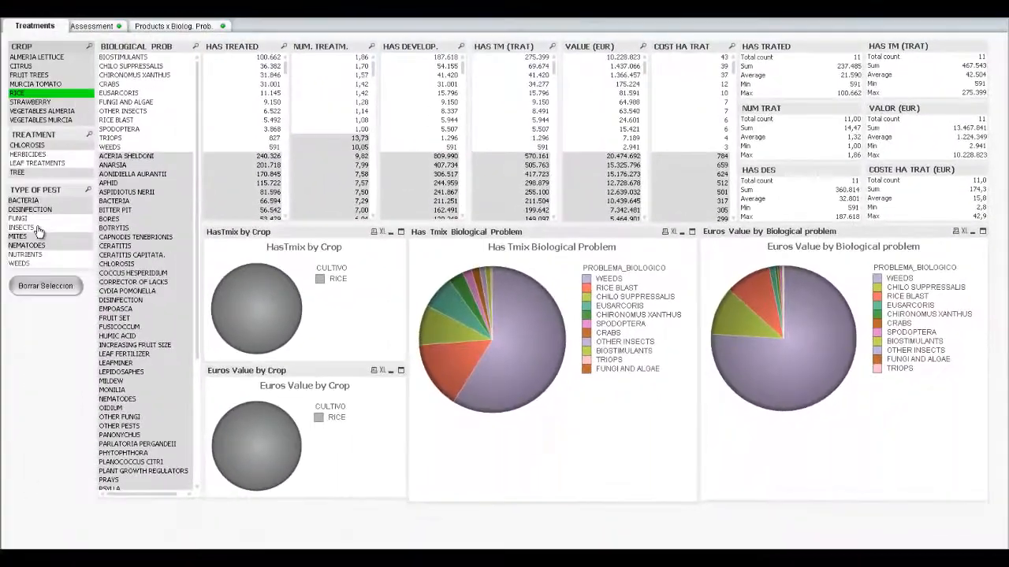
left_click(36, 227)
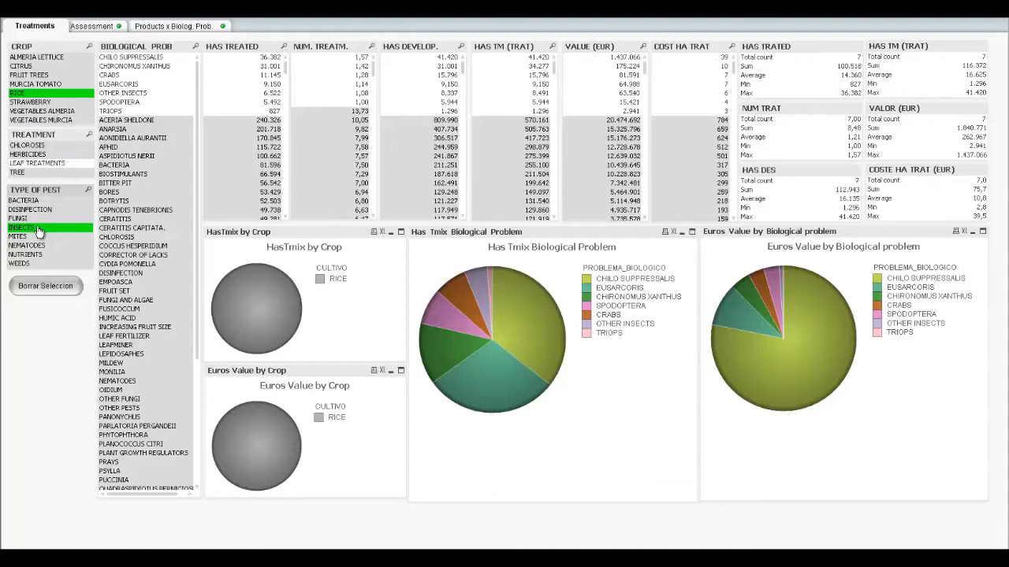
left_click_drag(610, 60, 596, 91)
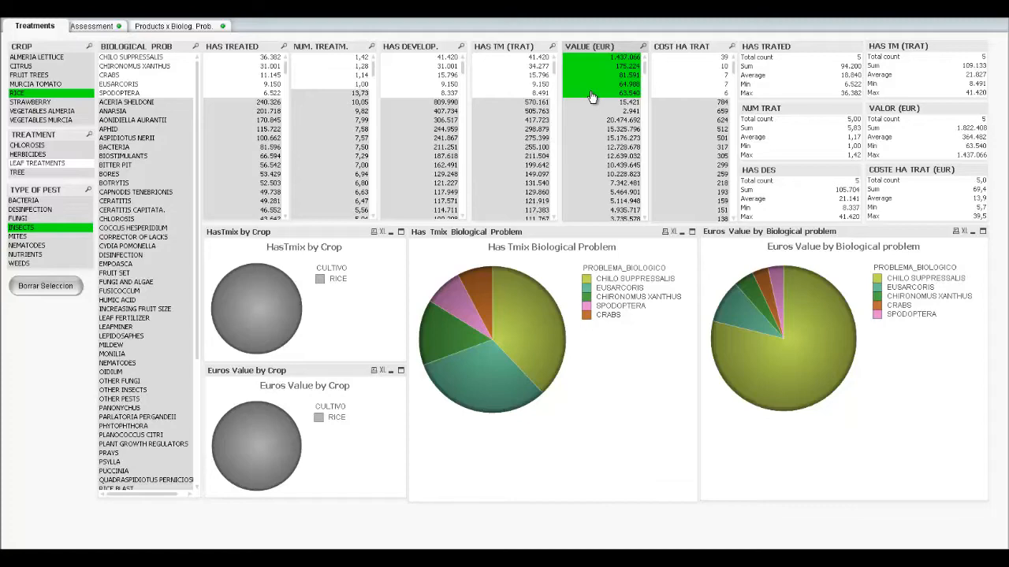
left_click(64, 295)
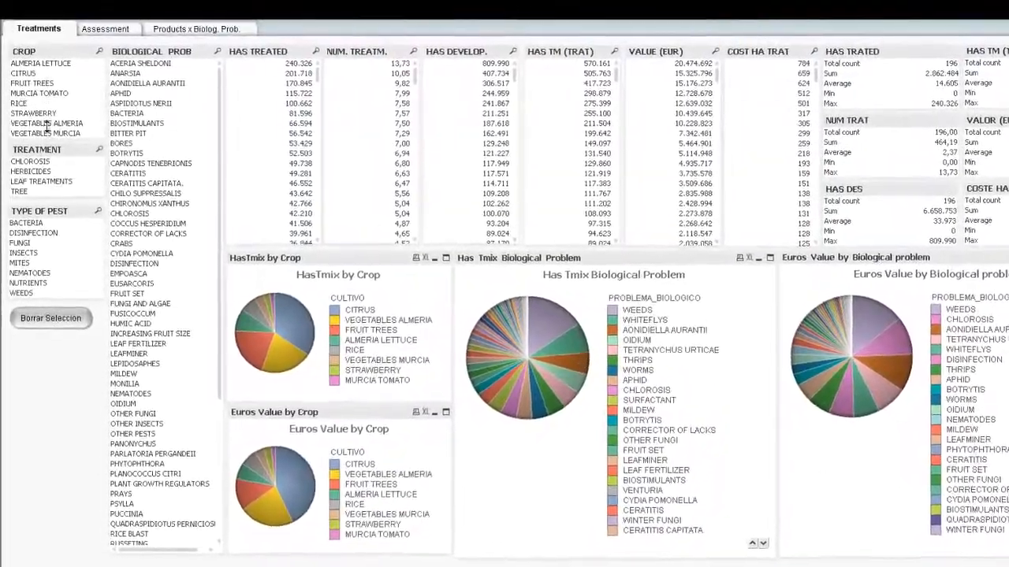
Filter by the CITRUS crop and compare the FUNGI, INSECTS, MITES and WEEDS pest types one by one, and deselect both filters
left_click(40, 73)
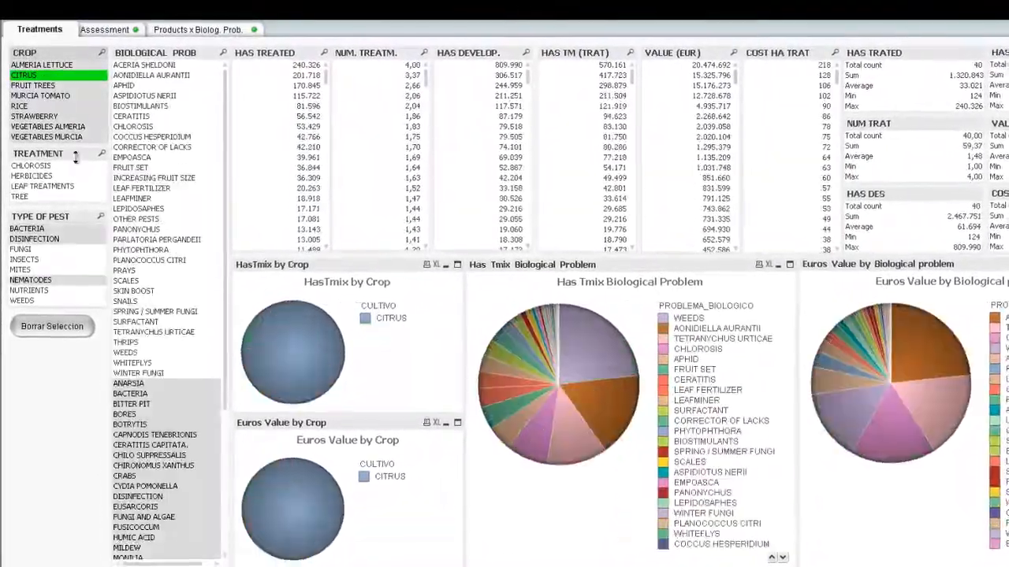
left_click(35, 253)
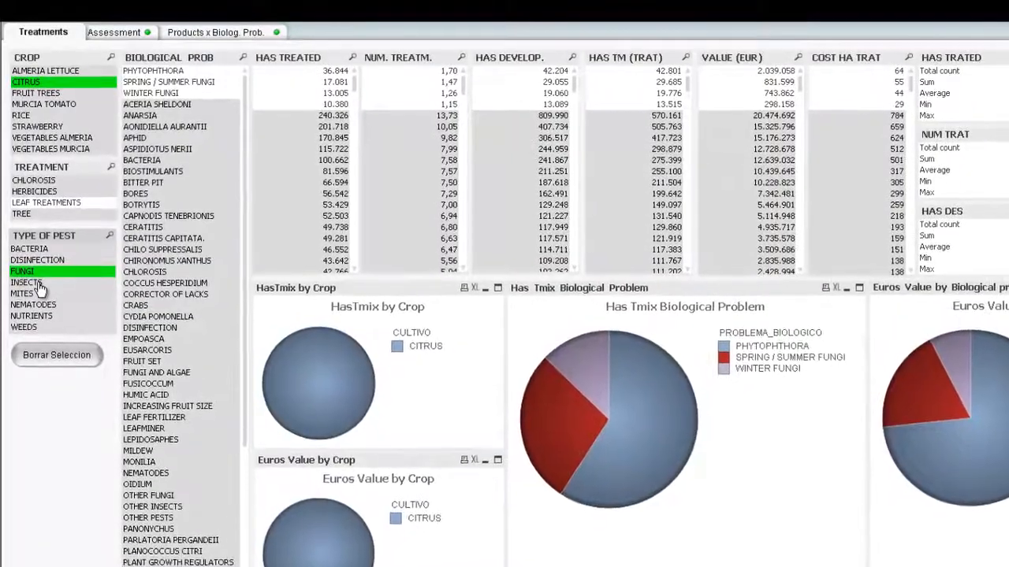
left_click(39, 273)
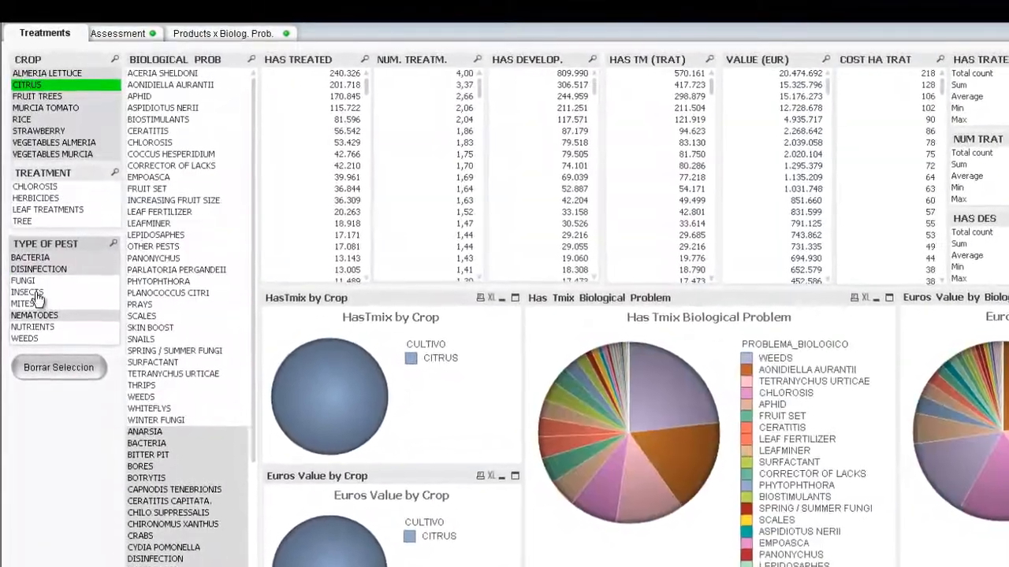
left_click(37, 289)
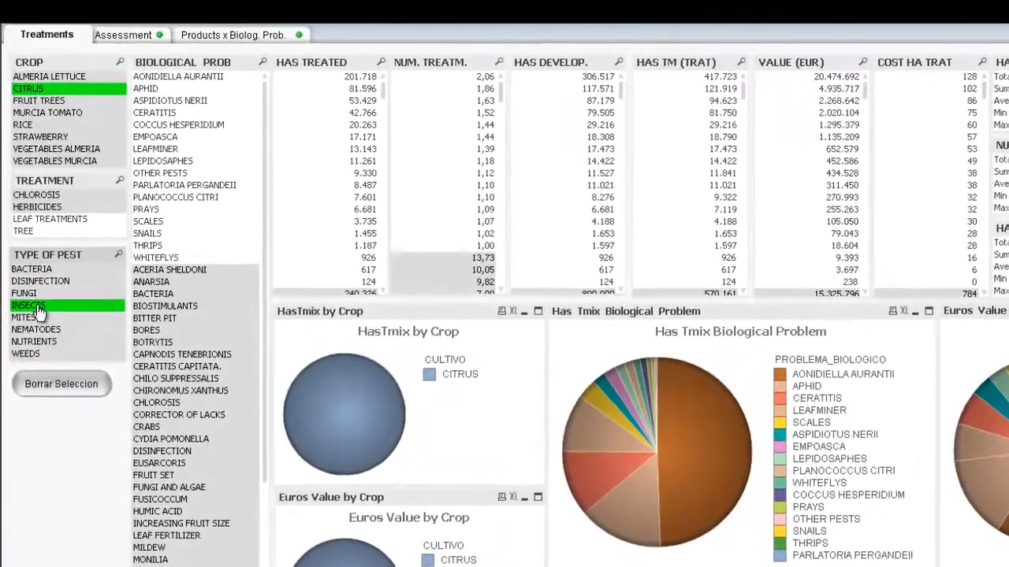
left_click(32, 319)
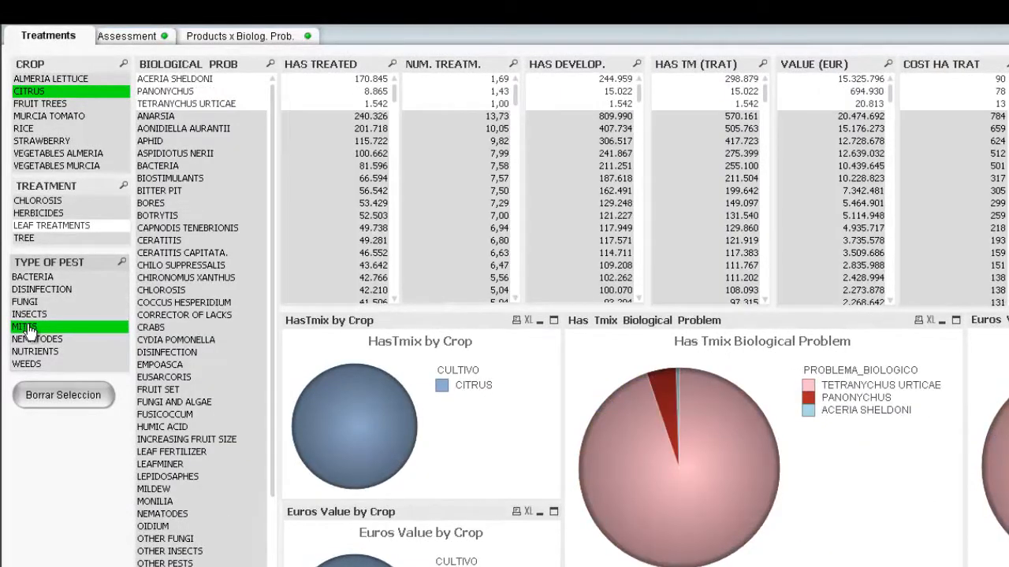
left_click(29, 328)
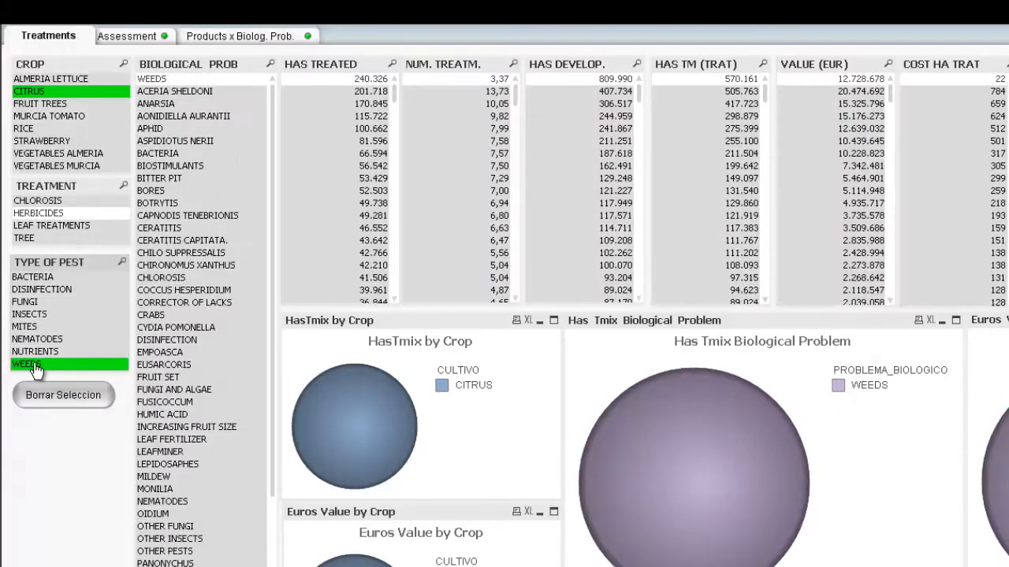
left_click(34, 364)
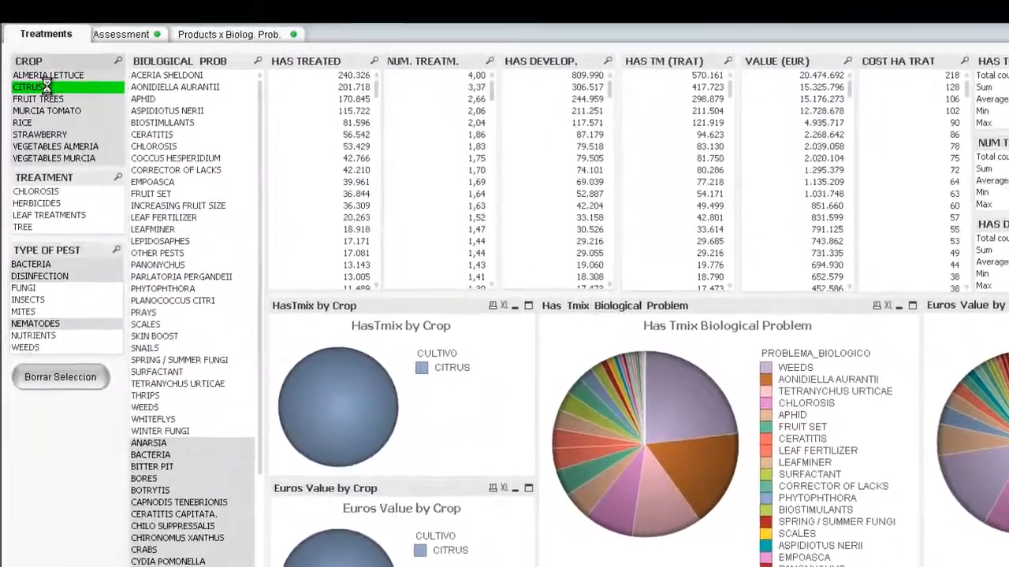
left_click(49, 89)
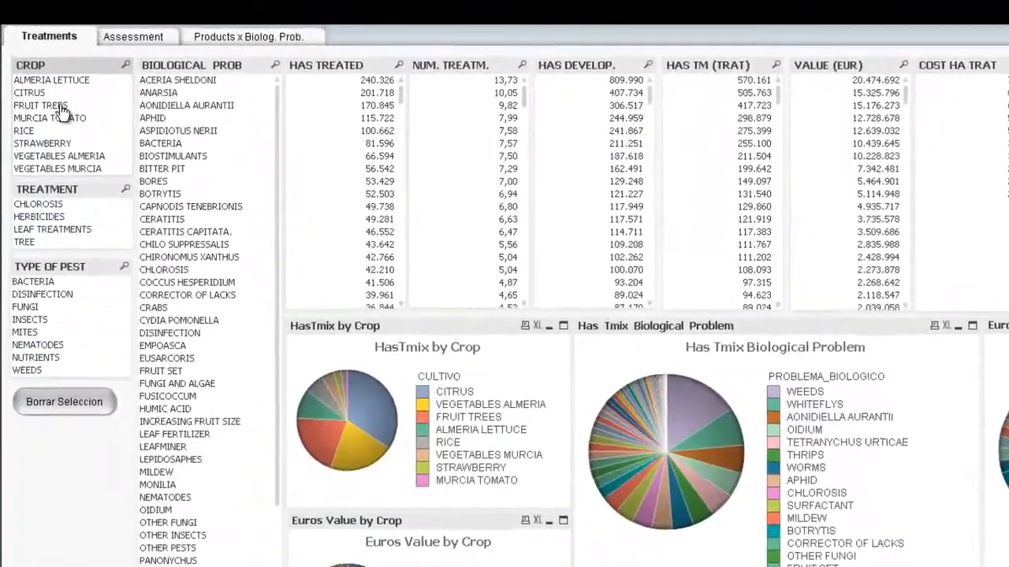
Filter the treatments by the FRUIT TREES crop and FUNGI pest type, and clear the selections
left_click(58, 101)
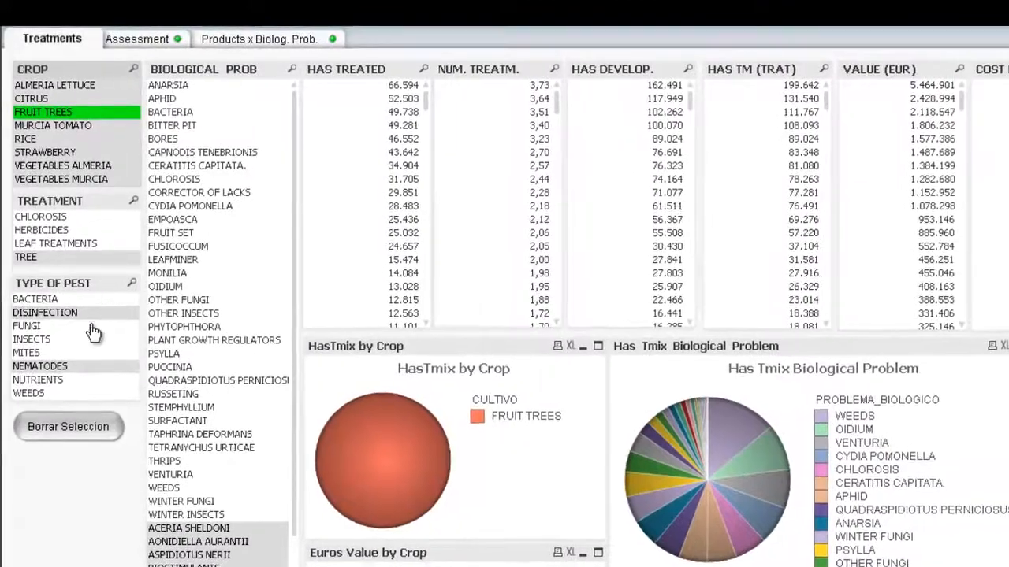
left_click(50, 333)
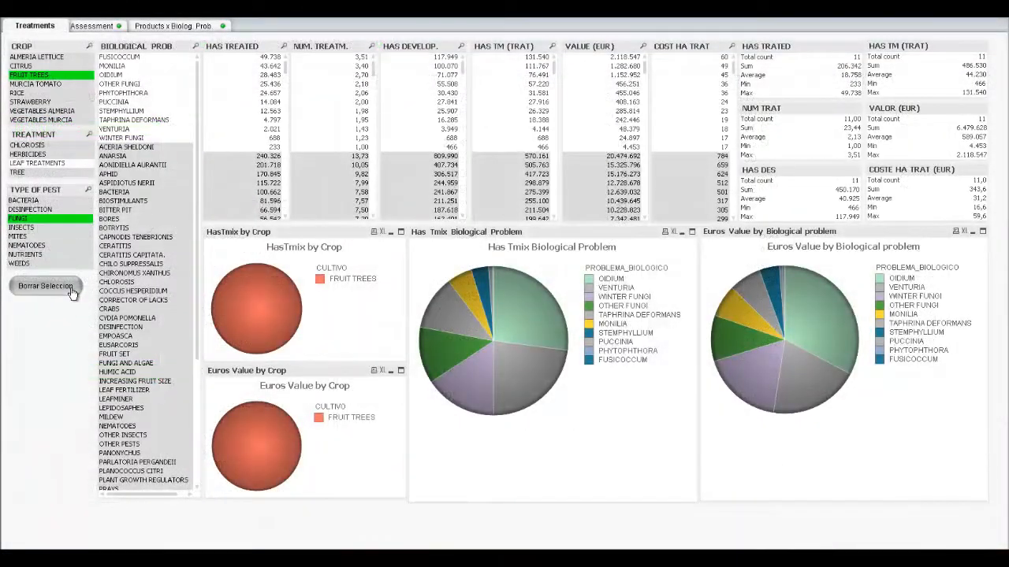
left_click(47, 286)
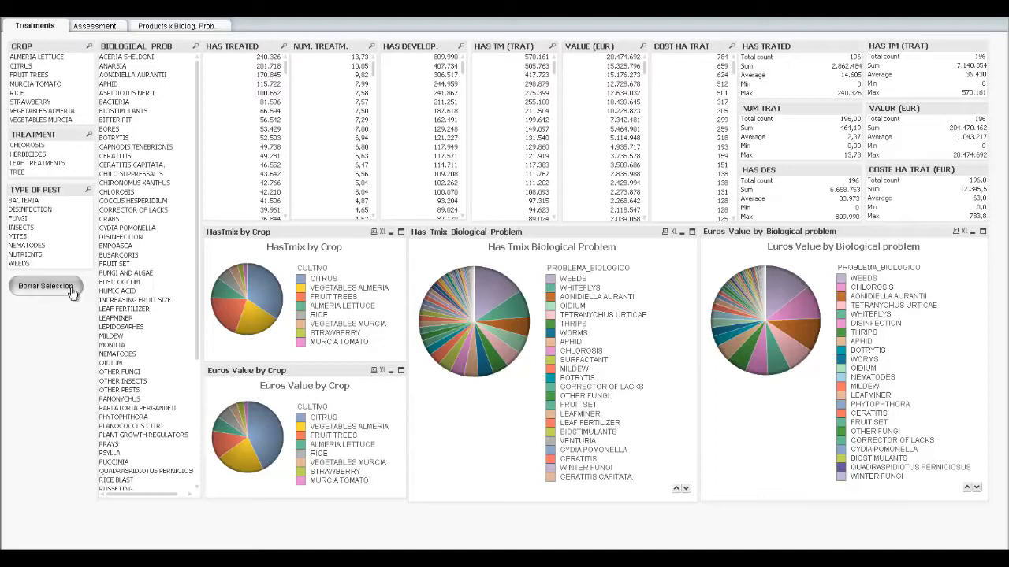
Filter by ALMERIA LETTUCE, MURCIA TOMATO, VEGETABLES ALMERIA and VEGETABLES MURCIA together, select VALUE (EUR) entries from 12.639.032 to 1.145.406, and clear everything
left_click(53, 59)
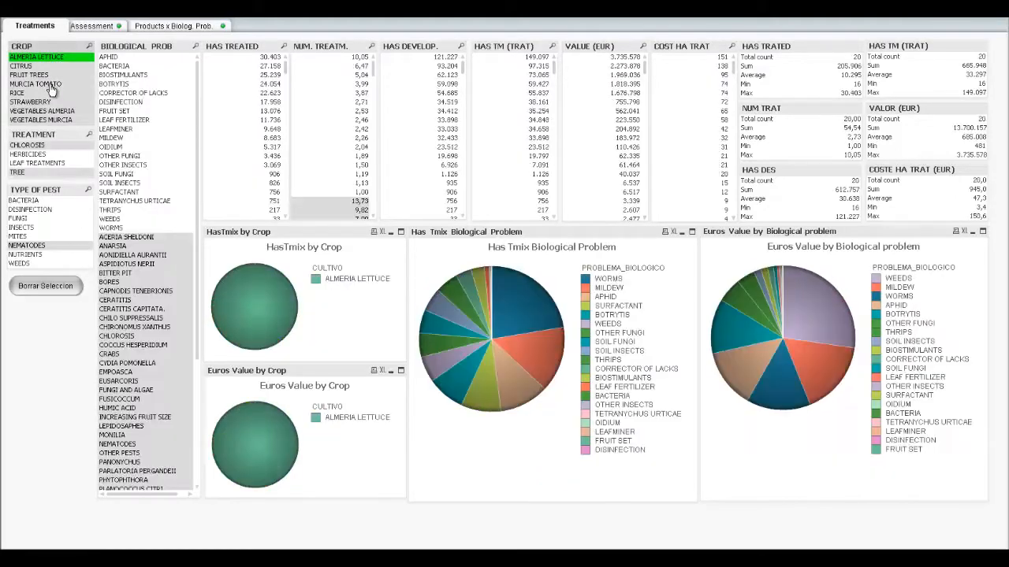
left_click(59, 111, "ctrl")
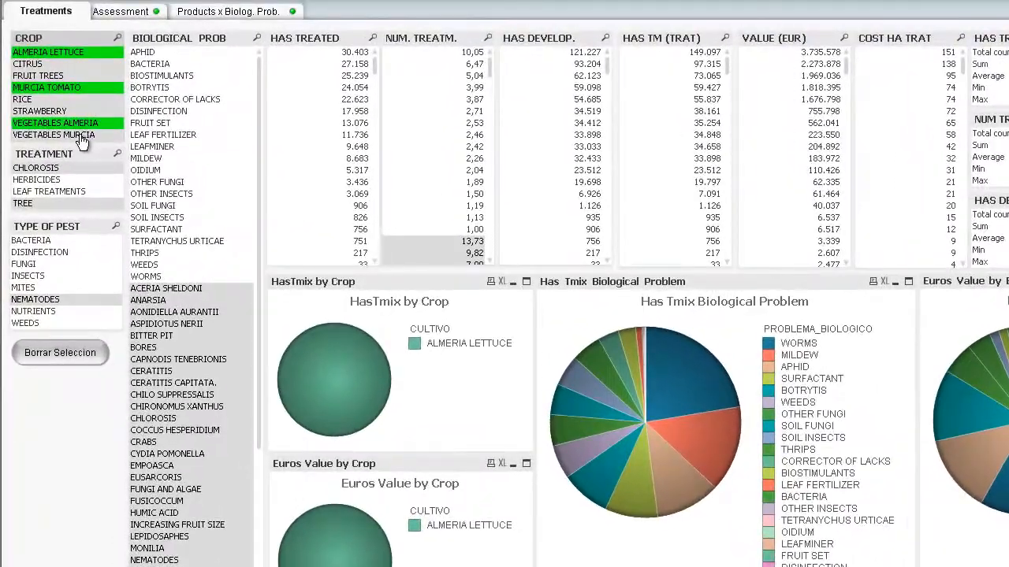
left_click(79, 136, "ctrl")
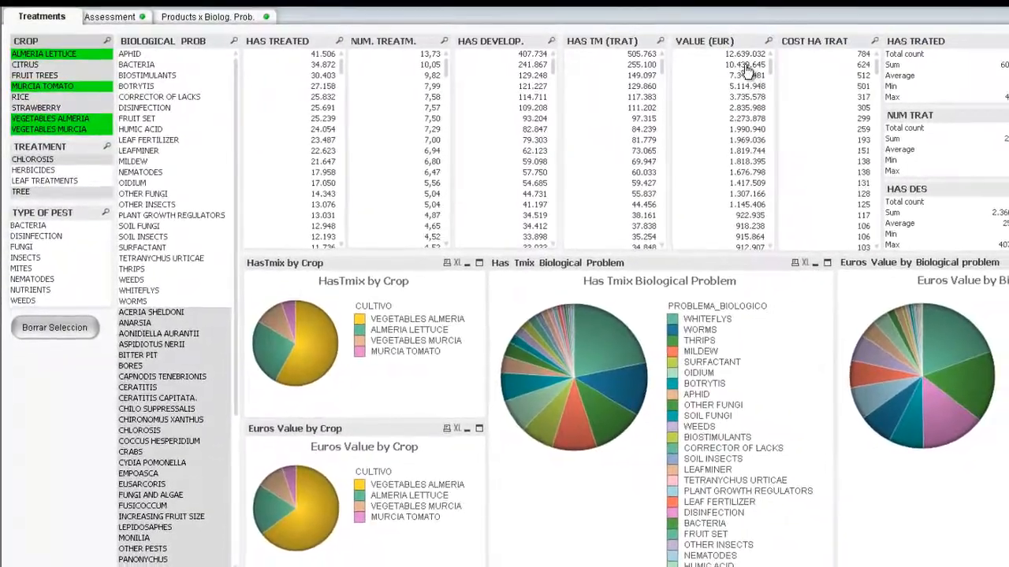
left_click_drag(755, 55, 713, 202)
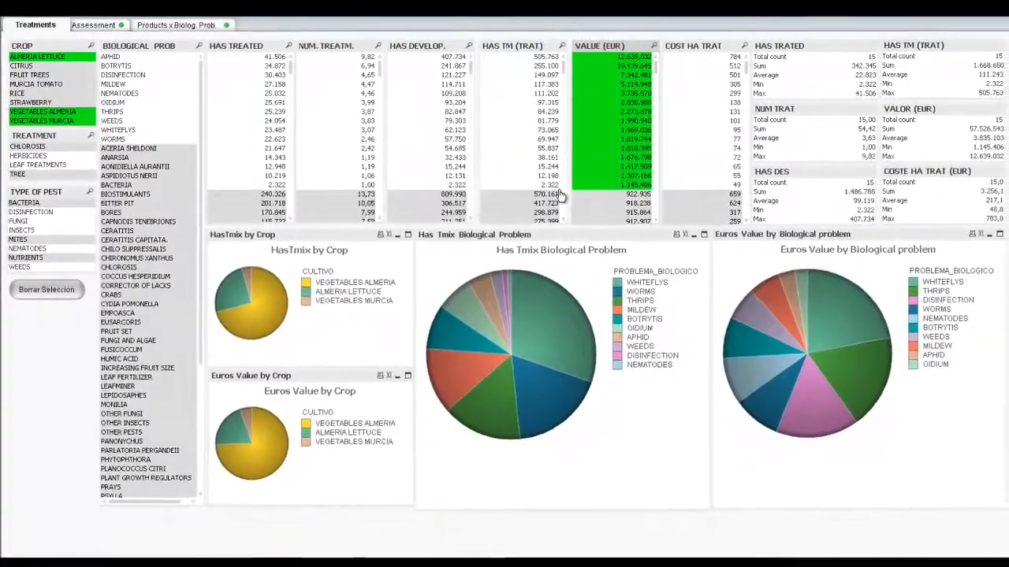
key("ctrl+shift+d")
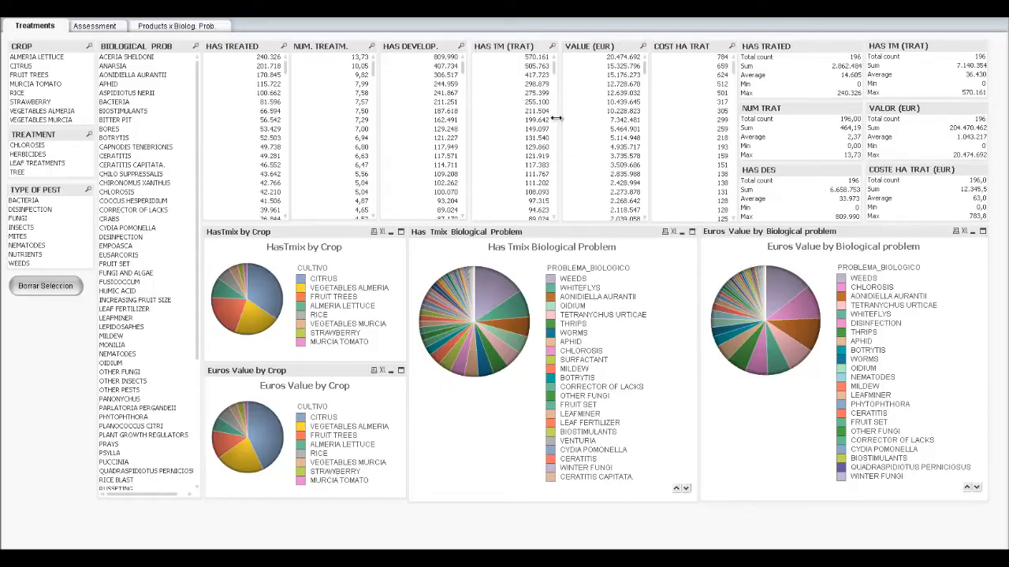
Filter the treatments by the highest HAS TM (TRAT) values, and separately by the APHID biological problem
left_click_drag(533, 57, 543, 189)
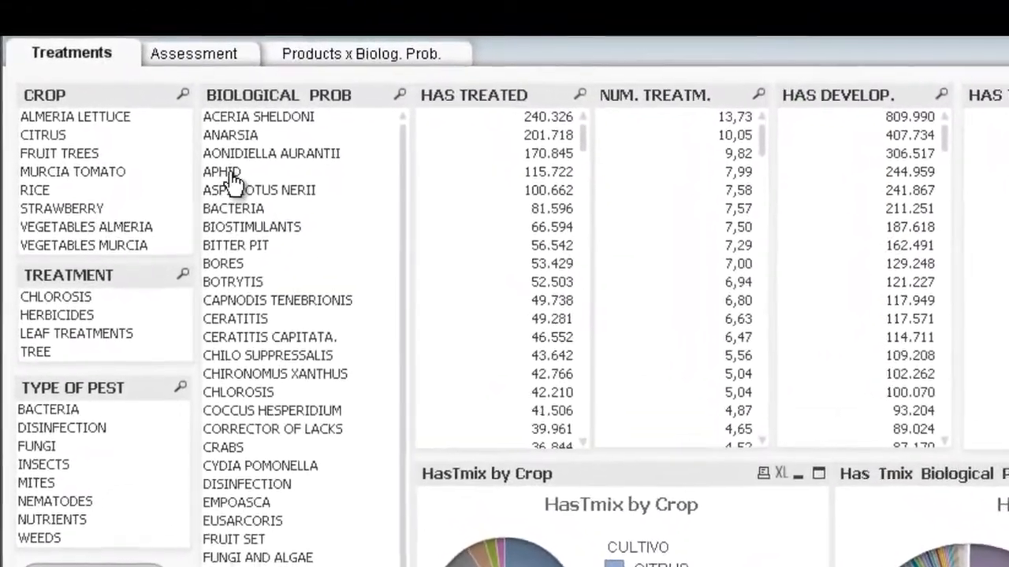
left_click(228, 173)
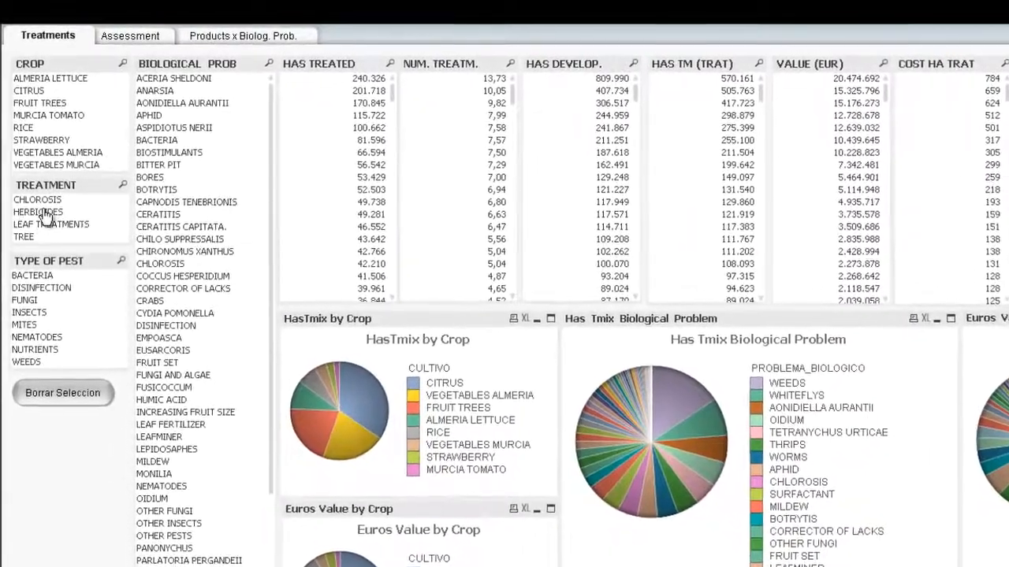
Filter the treatments by HERBICIDES and select the first crops in the CROP list
left_click(37, 207)
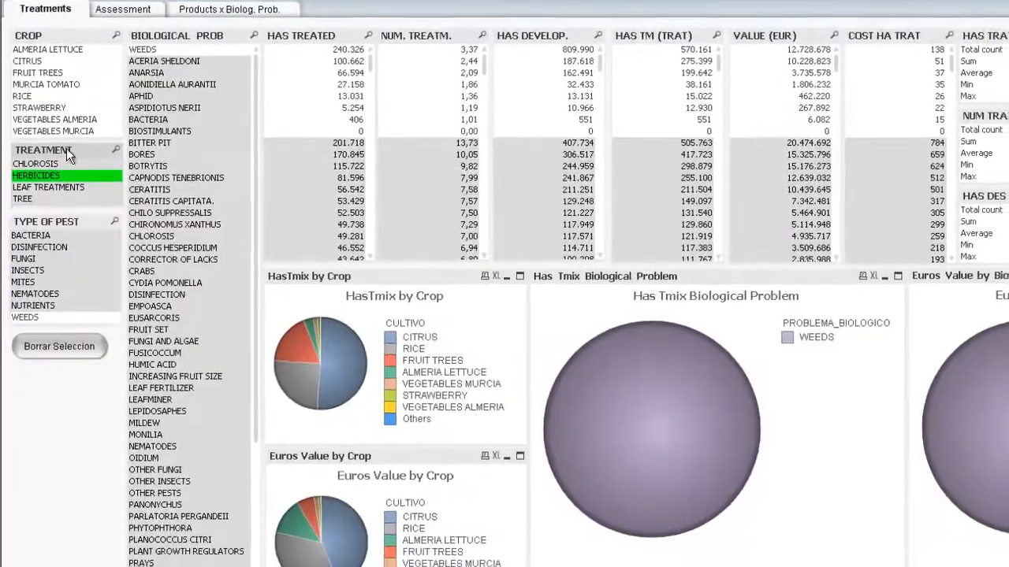
left_click_drag(50, 56, 50, 68)
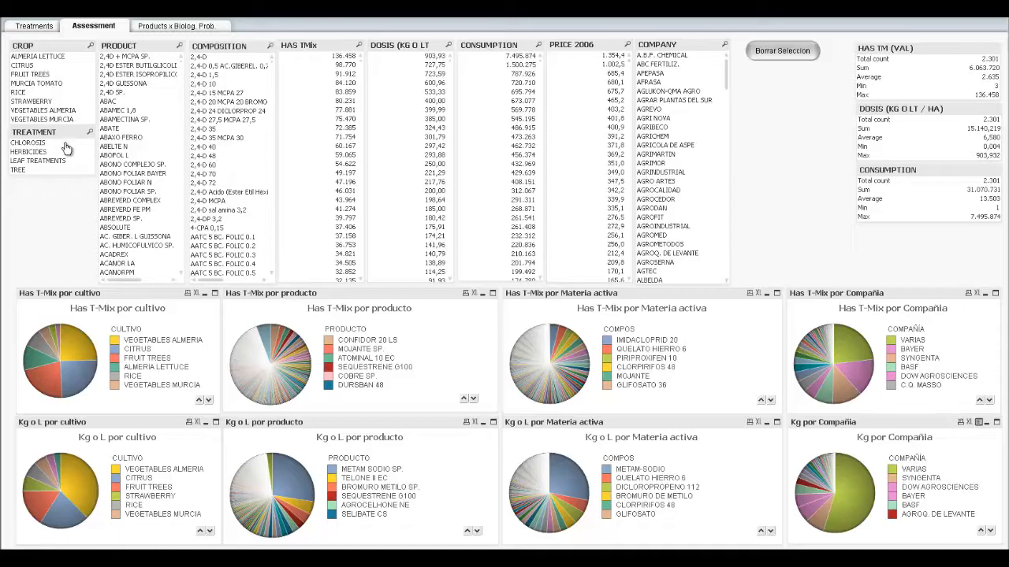
On the Assessment sheet, filter the highest CONSUMPTION values for the CITRUS crop, and separately for the HERBICIDES treatment
left_click(23, 66)
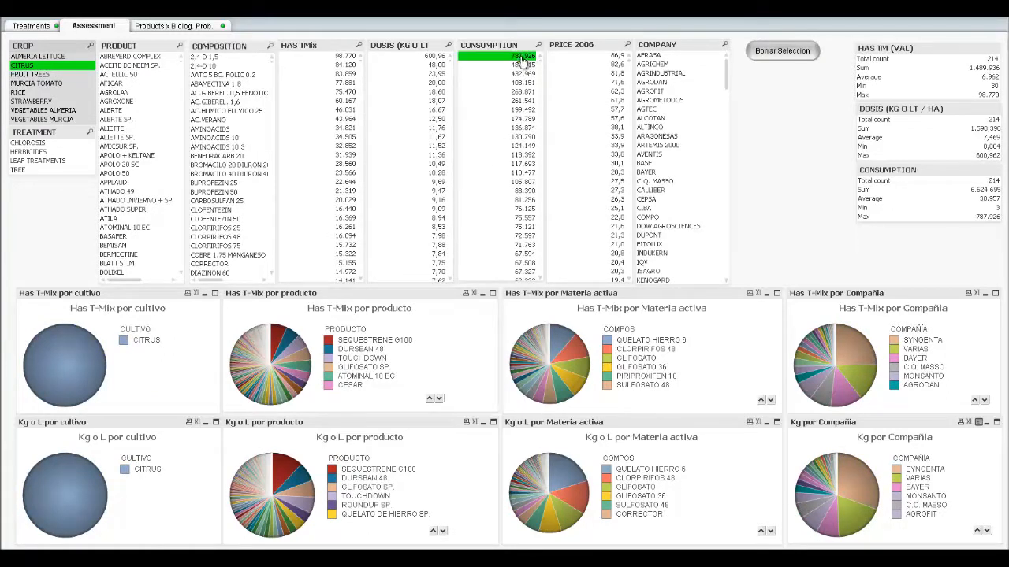
left_click_drag(522, 61, 522, 185)
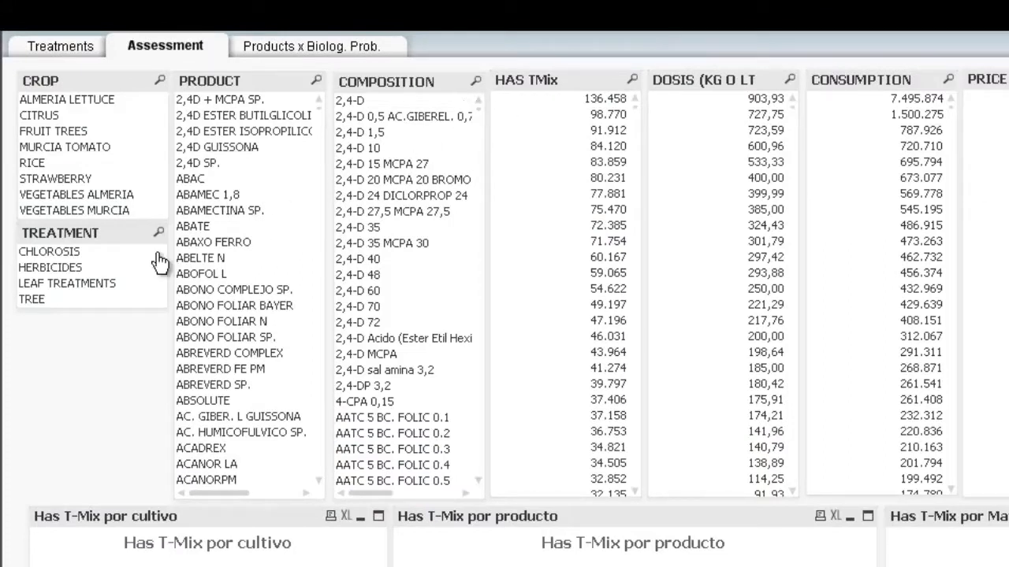
left_click(82, 269)
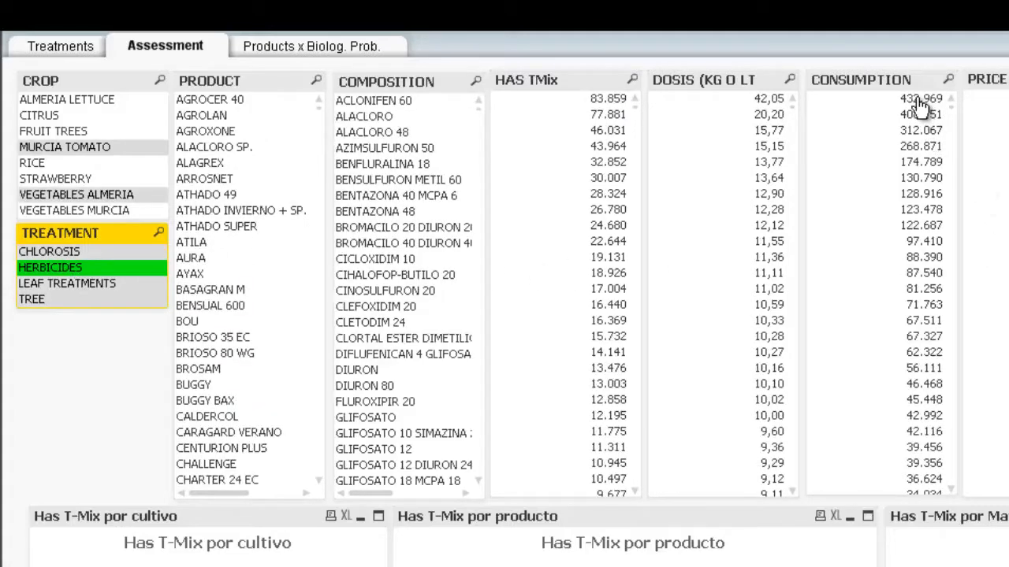
left_click_drag(922, 104, 916, 243)
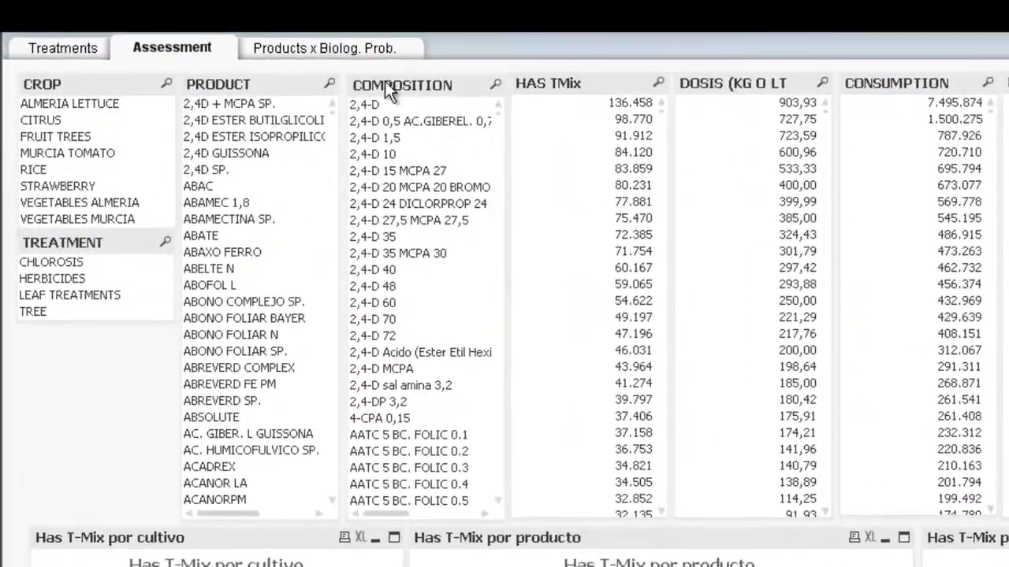
Search the PRODUCT list for "aceite" and select the range of matching ACEITE products
left_click(328, 83)
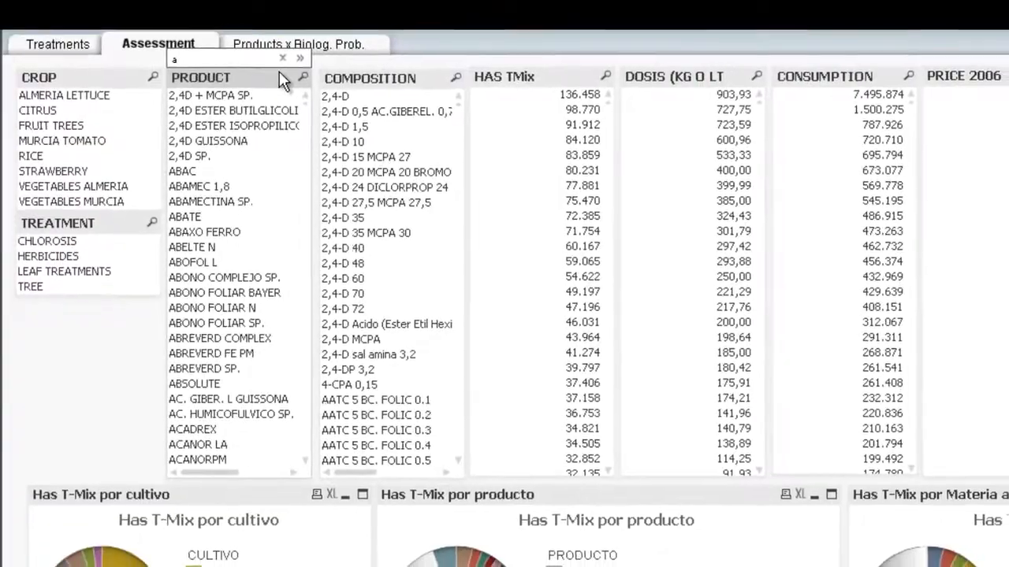
type("aceite")
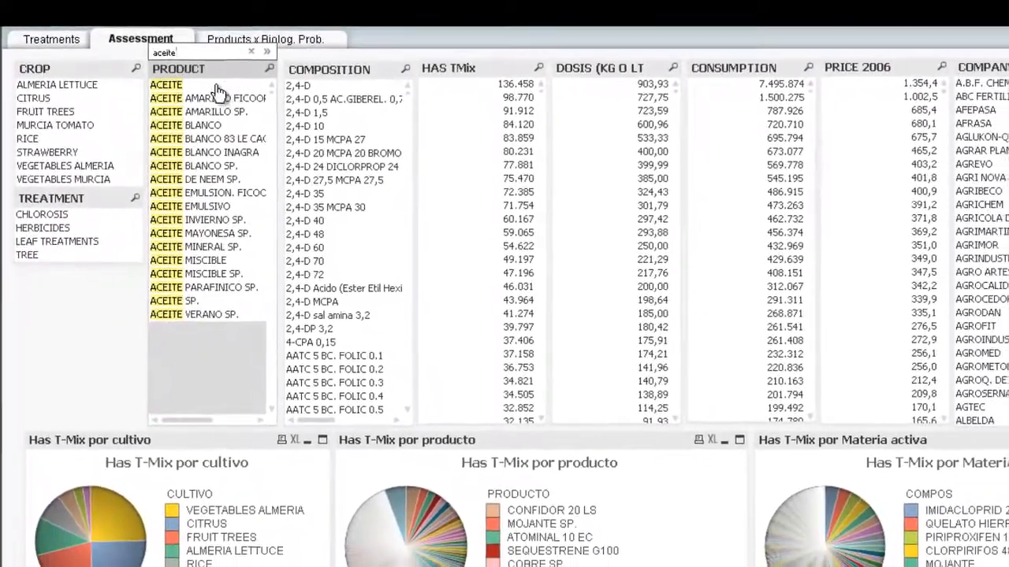
left_click_drag(214, 90, 215, 307)
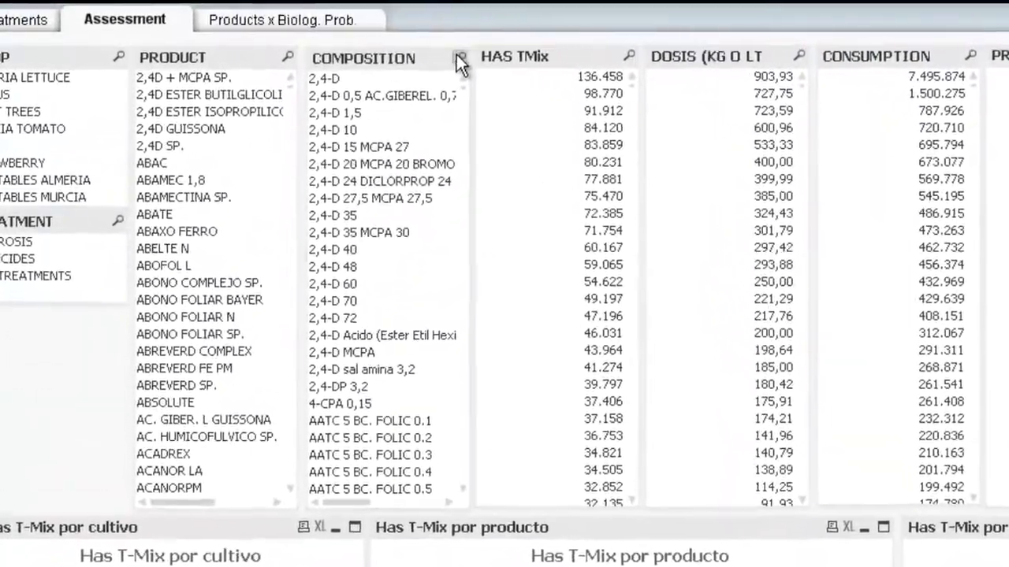
Search the COMPOSITION list for "abam" and select the range of matching ABAMECTINA compositions
left_click(437, 55)
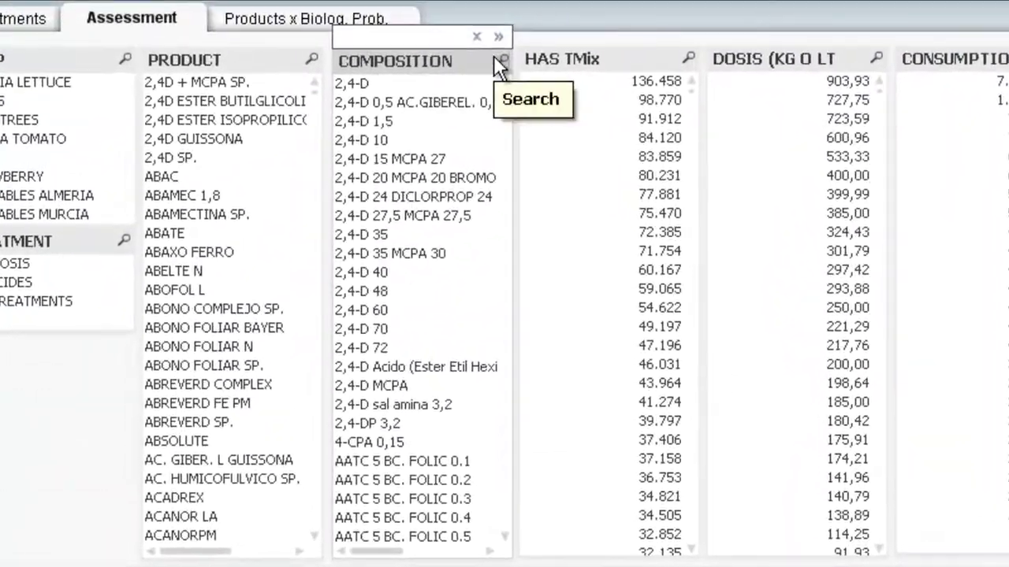
type("abam")
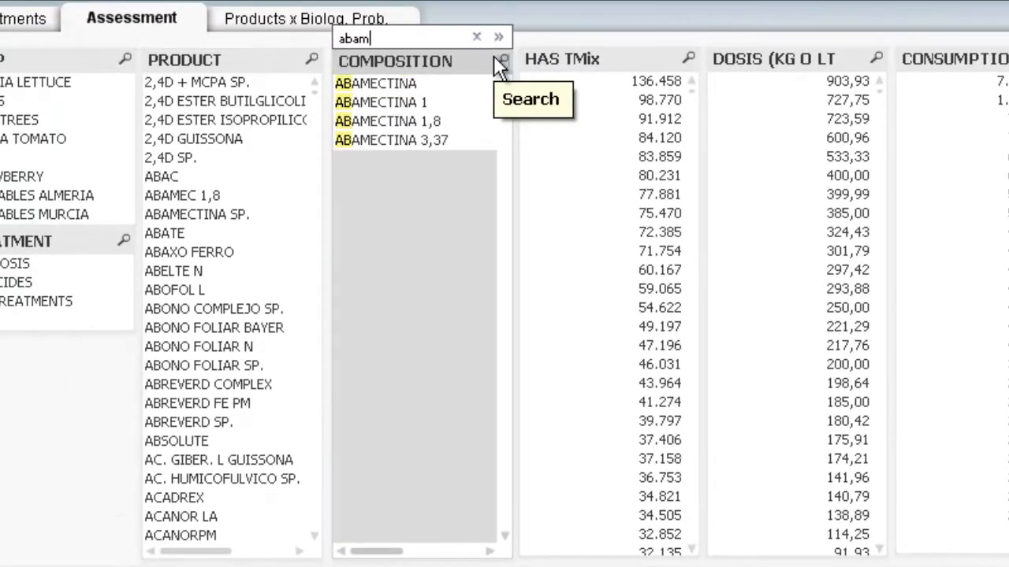
left_click_drag(345, 85, 370, 146)
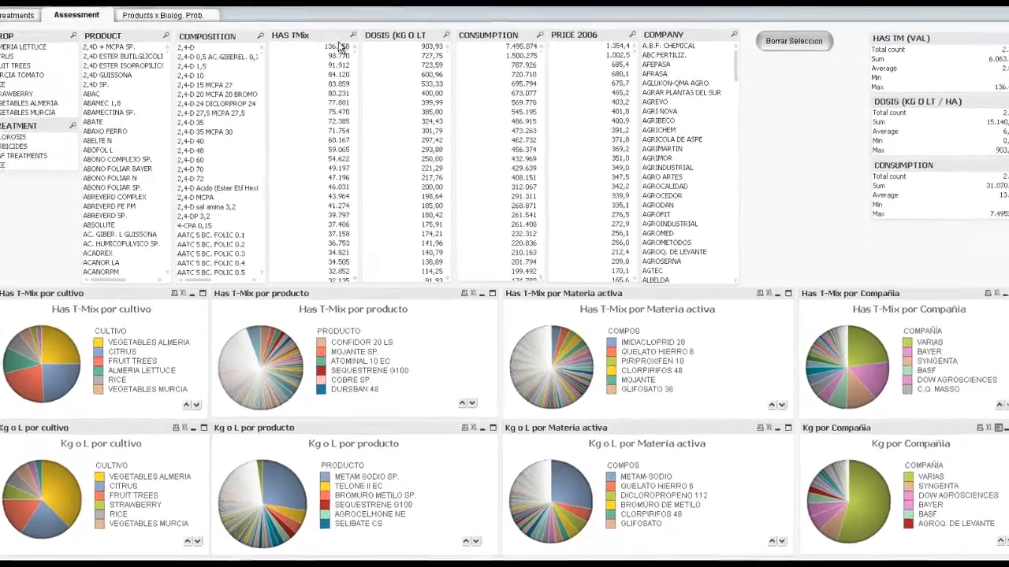
Filter the highest HAS TMix values across all companies, and separately for the BASF company
left_click_drag(340, 47, 342, 161)
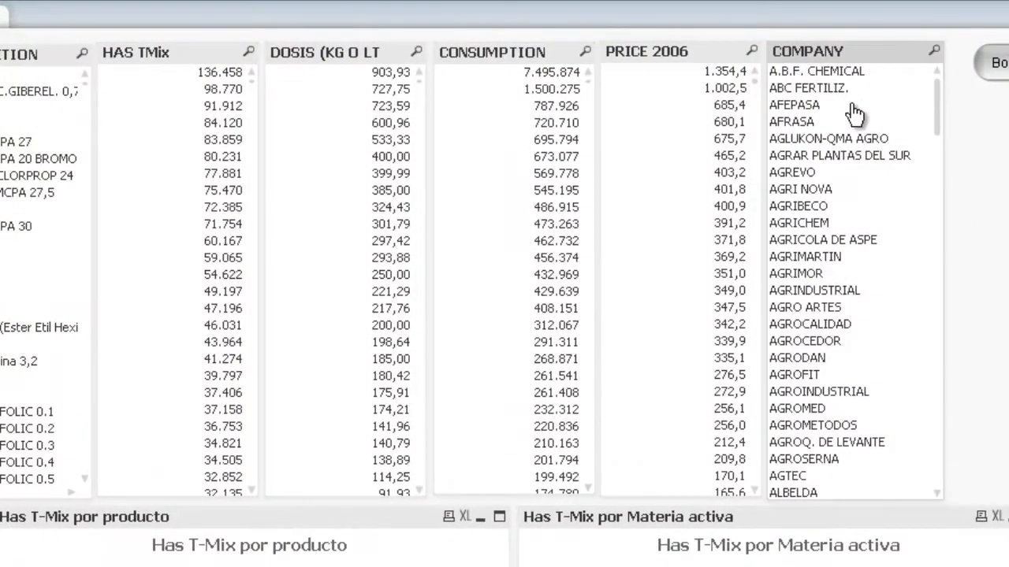
scroll(855, 114, "down", 8)
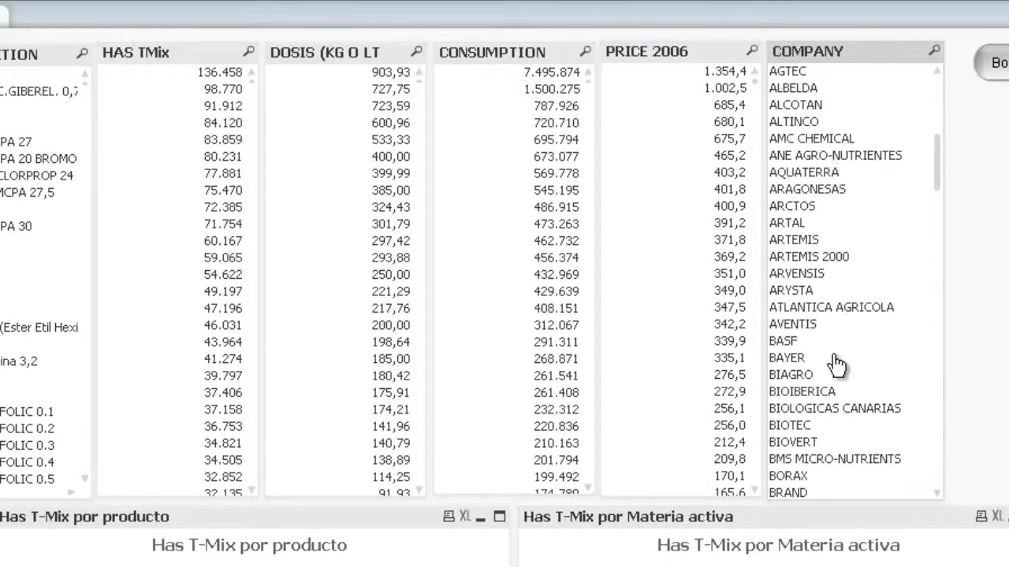
left_click(788, 342)
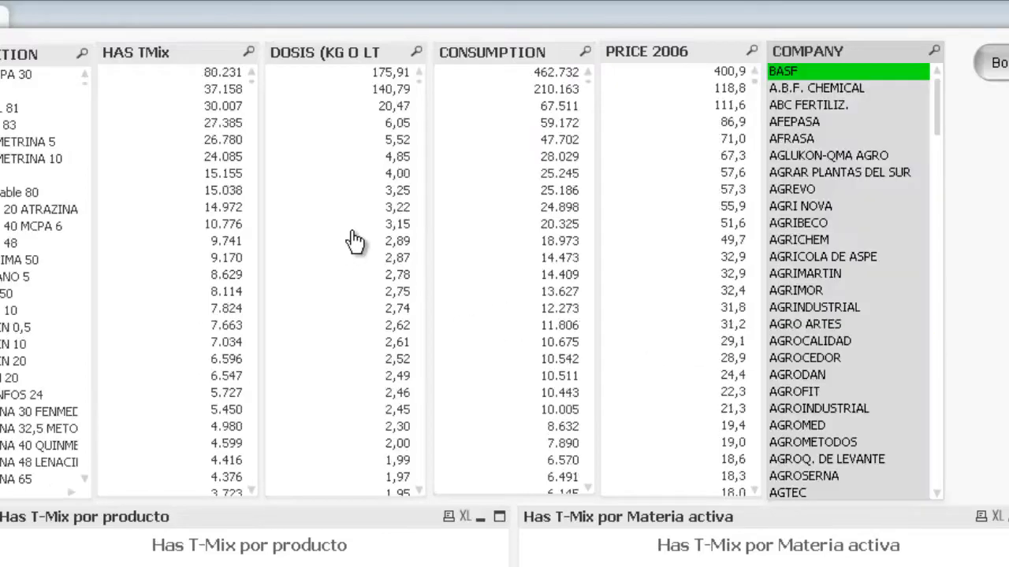
left_click_drag(226, 72, 232, 225)
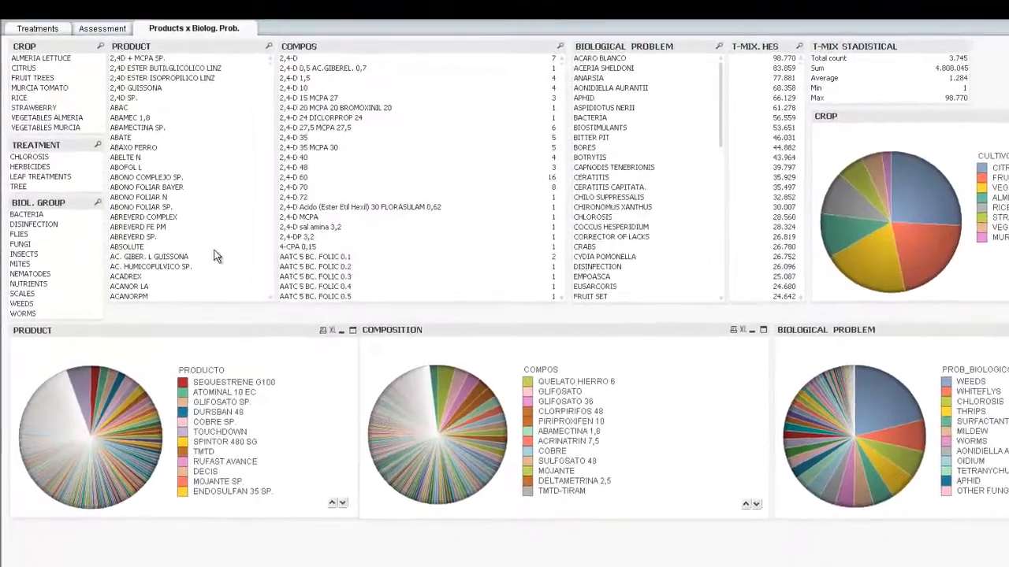
On the Products x Biolog. Prob. sheet, filter by RICE and WEEDS, and select the PROPANIL compositions found by searching COMPOS for "propan"
left_click(28, 97)
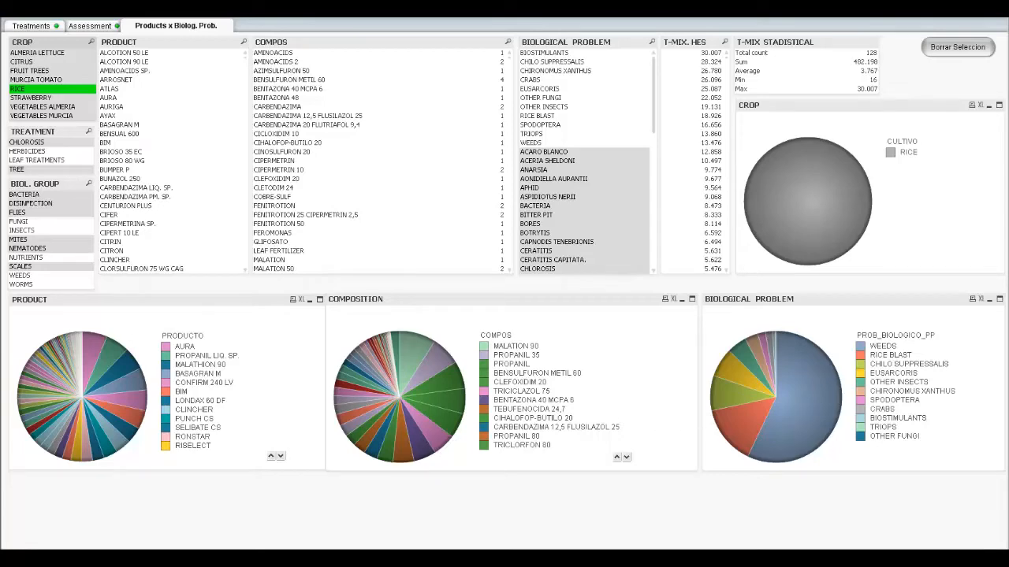
left_click(807, 391)
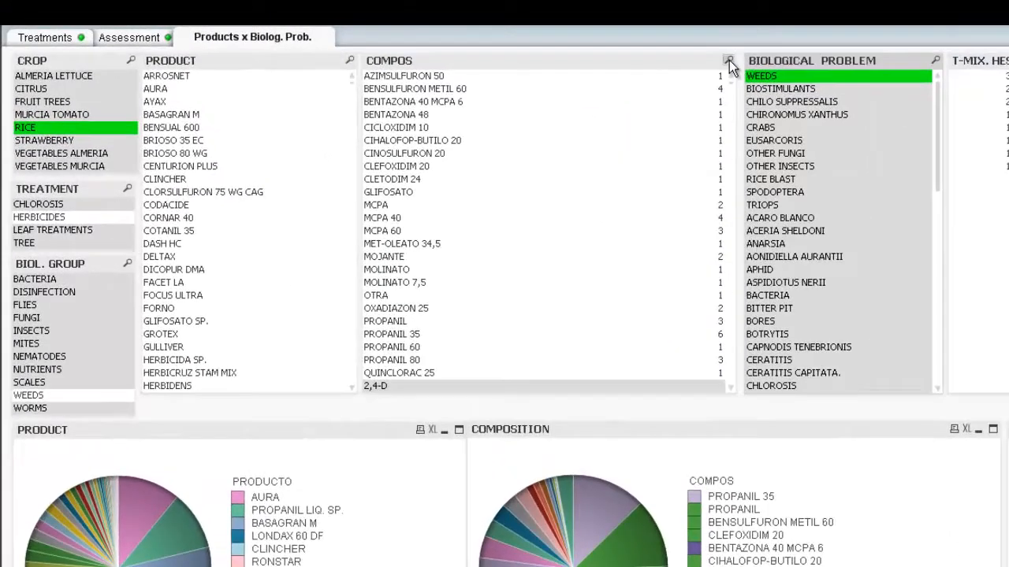
left_click(508, 41)
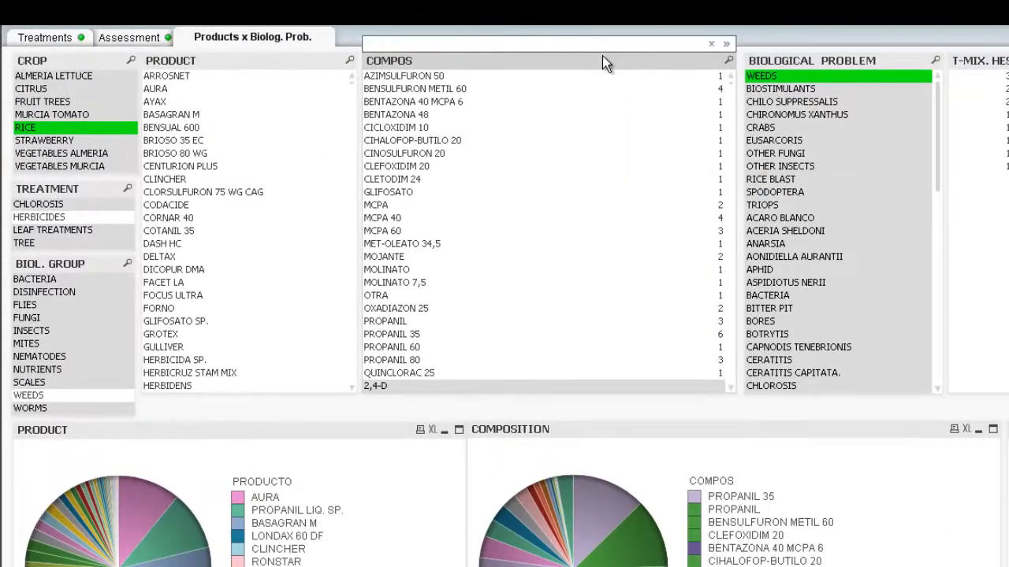
type("propan")
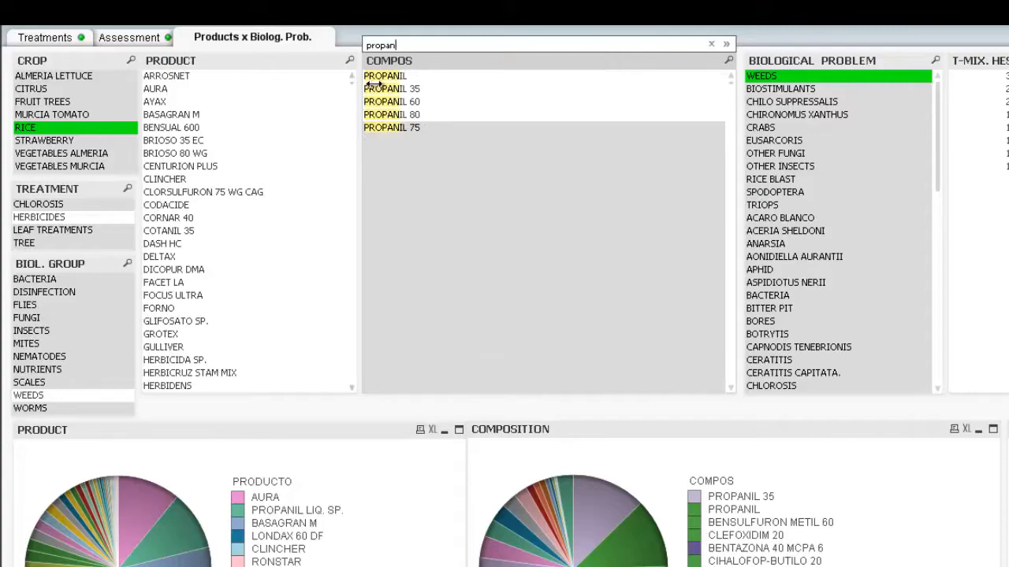
left_click_drag(398, 77, 438, 136)
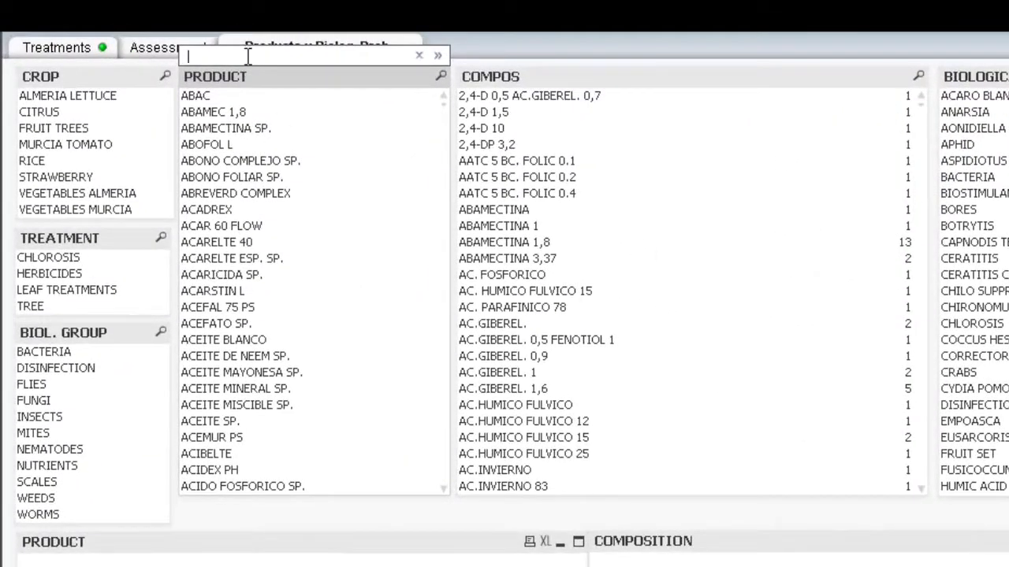
Search the PRODUCT list for "acta", filter by ACTARA to examine its crops and biological problems, and clear the selections
type("acta")
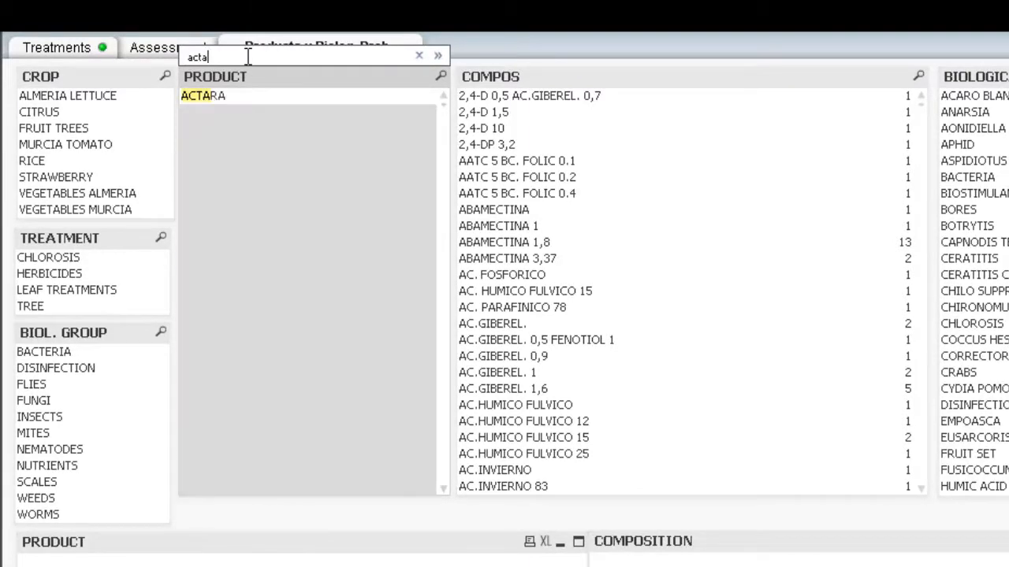
left_click(284, 98)
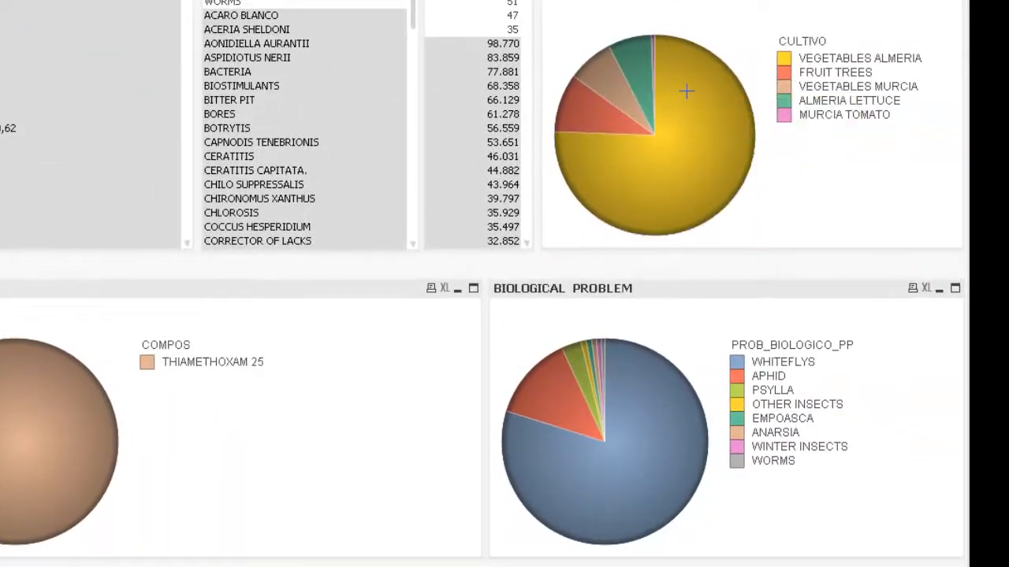
mouse_move(688, 92)
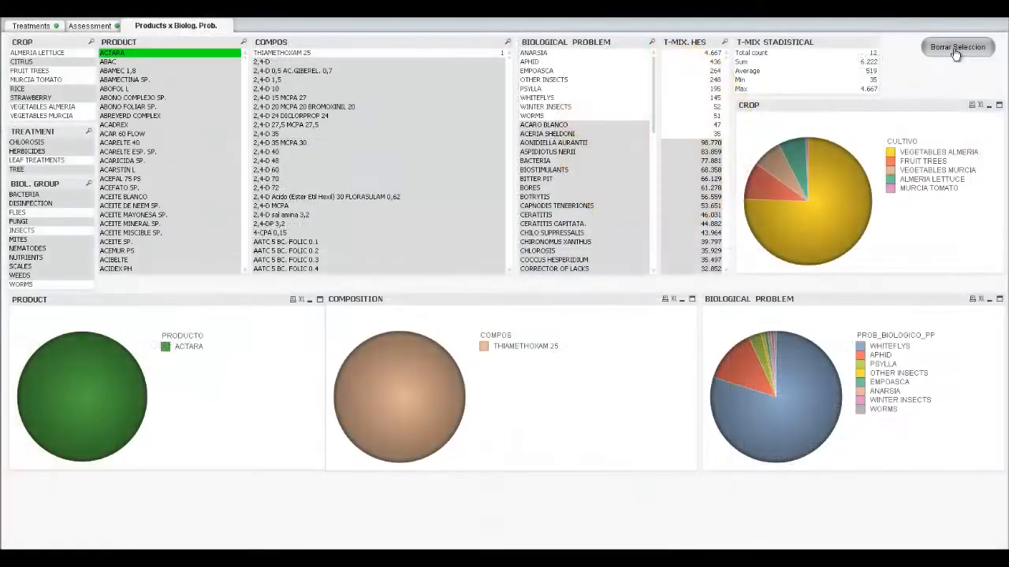
left_click(952, 49)
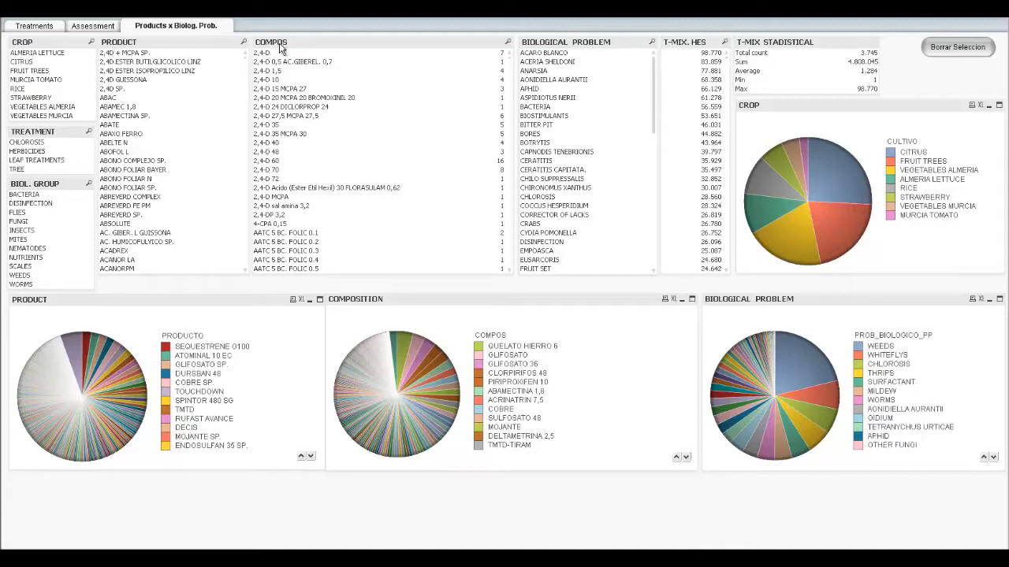
Search COMPOS for "bacill" and select the range of BACILLUS-THURINGIENSIS compositions, and separately filter by the SCALES biological group
left_click(507, 42)
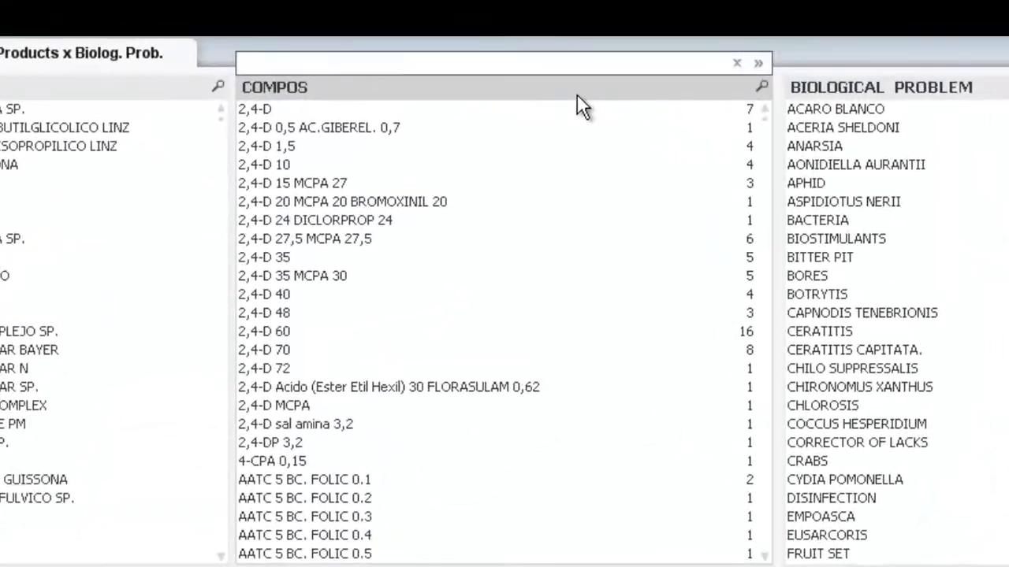
type("bacill")
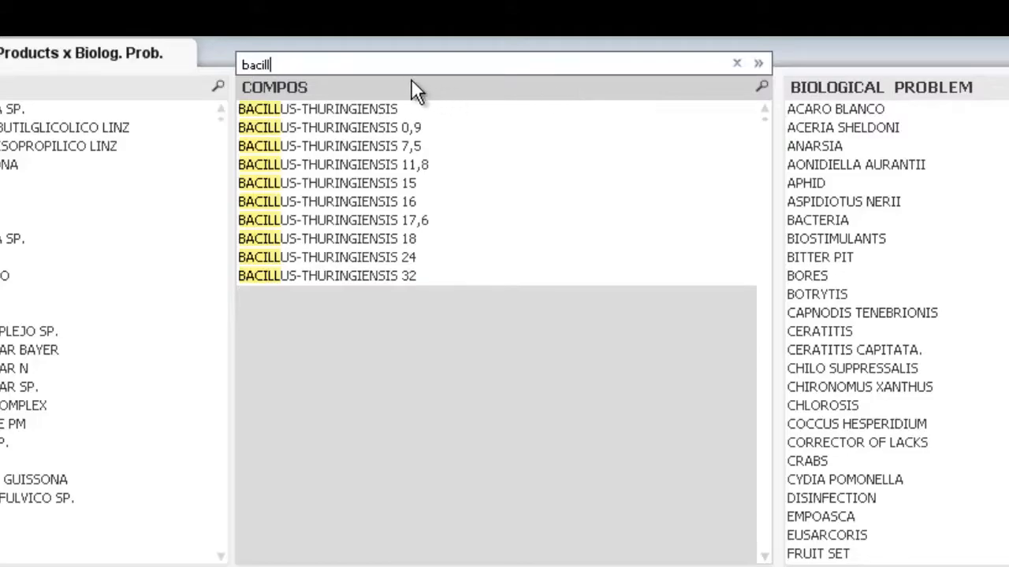
left_click_drag(362, 116, 378, 275)
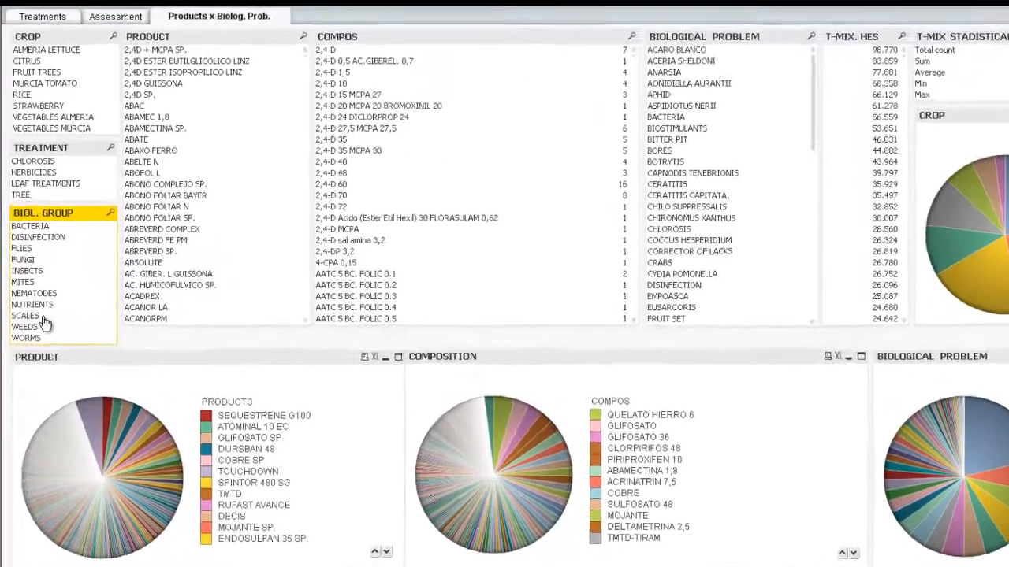
left_click(32, 280)
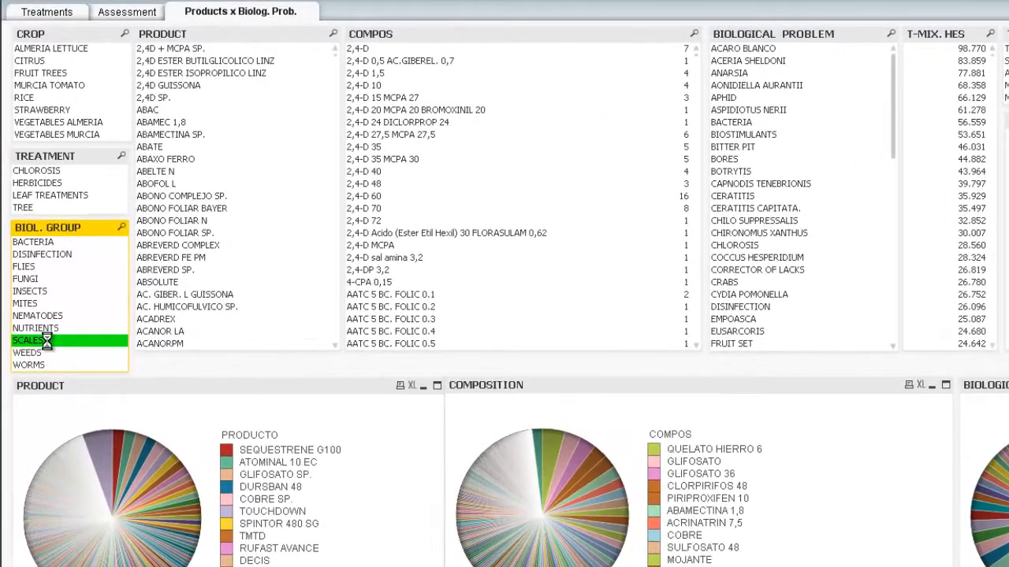